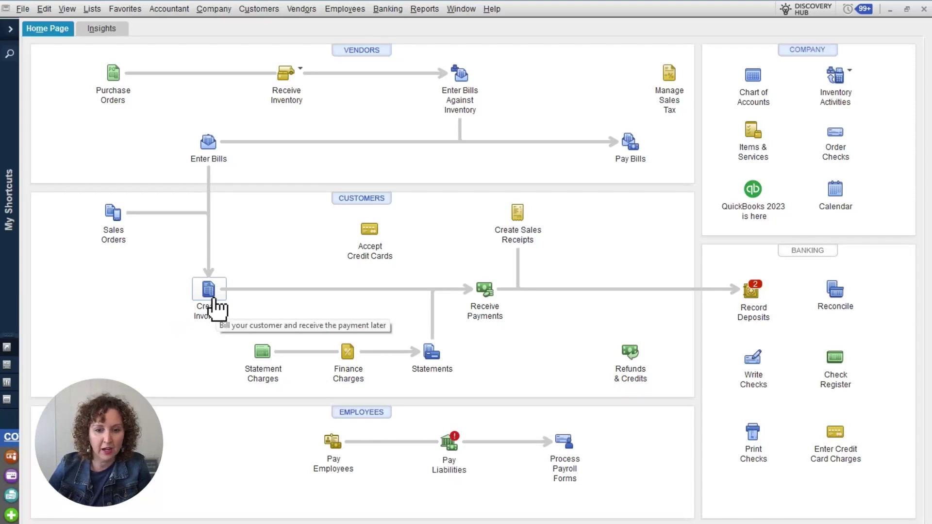
- Start a check payment from Adam's Candy Shop showing open invoice 141 for 40.00
click(483, 291)
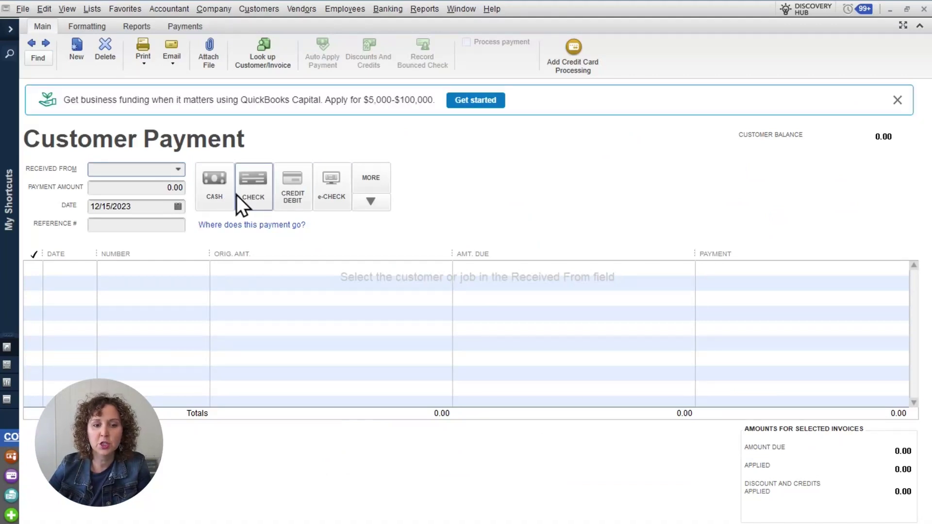
click(179, 169)
click(171, 215)
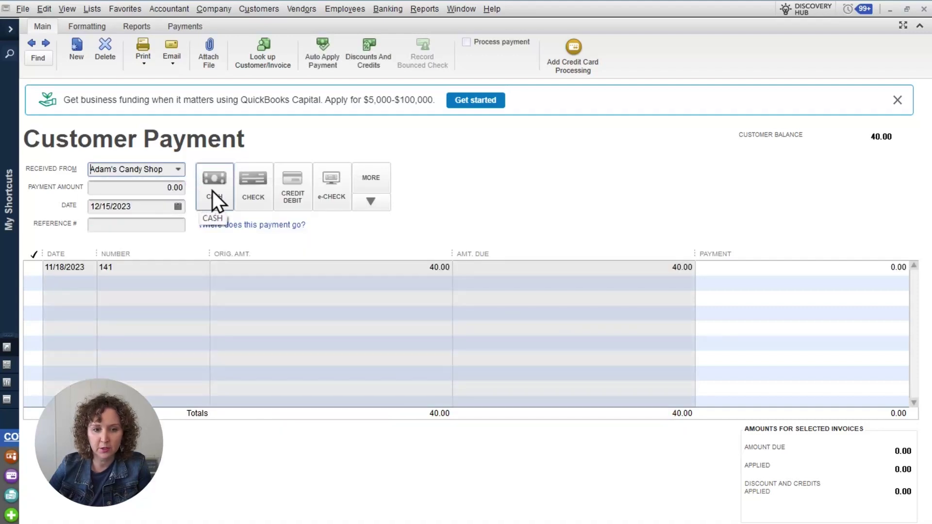
click(240, 186)
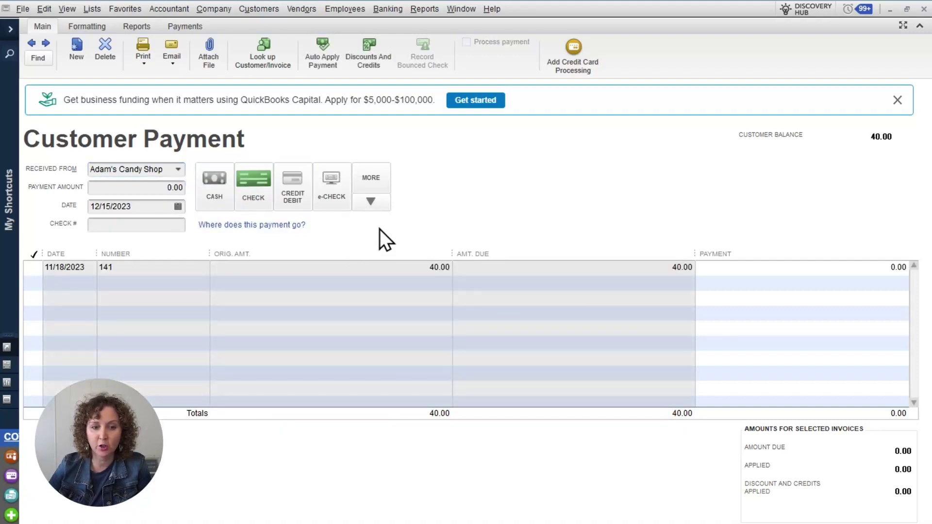
click(285, 226)
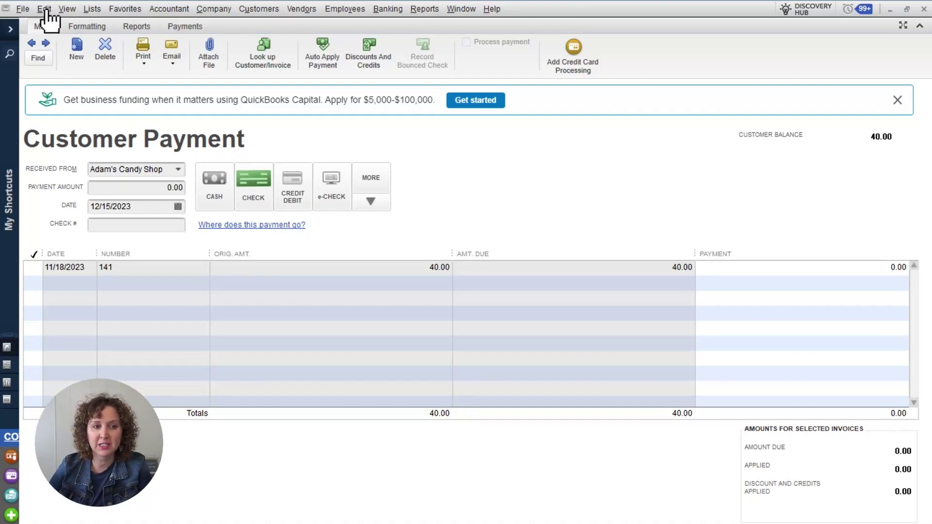
- Turn off 'Use Undeposited Funds as default' in the company Payments preferences
key(F1)
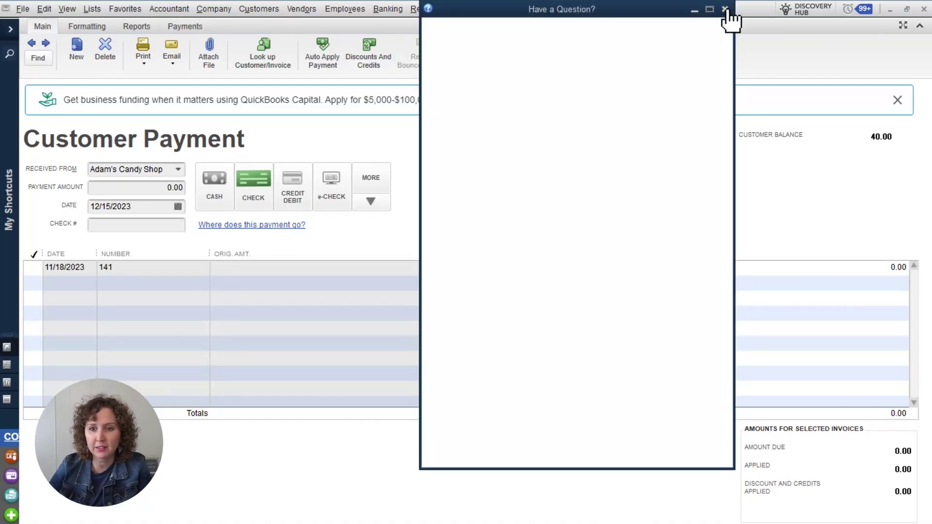
click(725, 10)
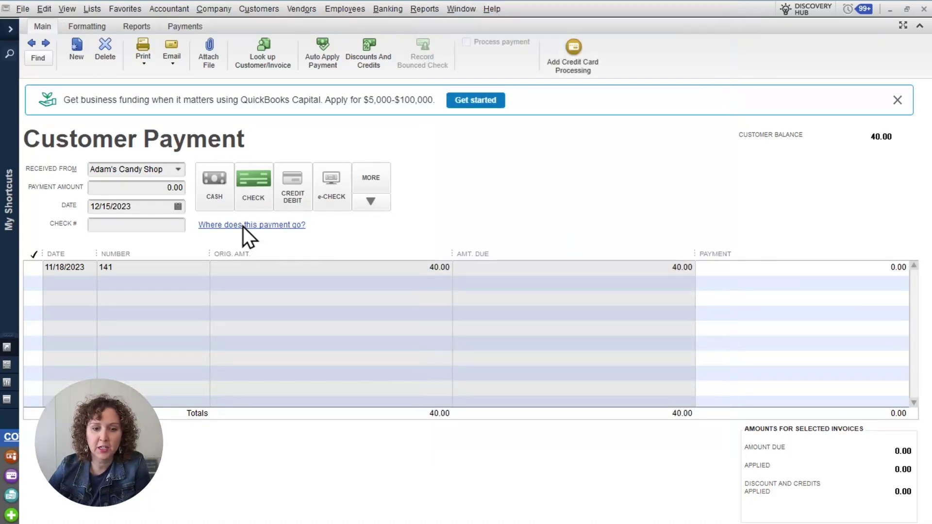
click(49, 10)
click(107, 219)
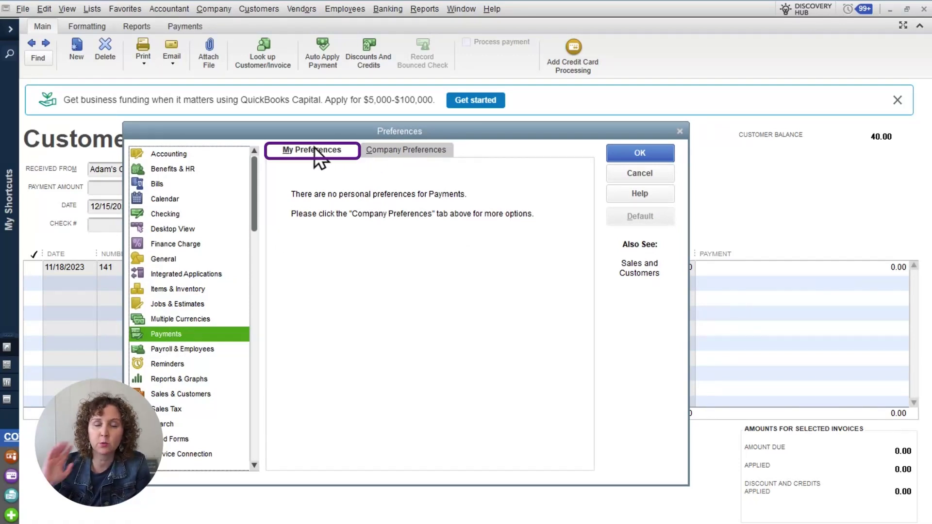
click(382, 153)
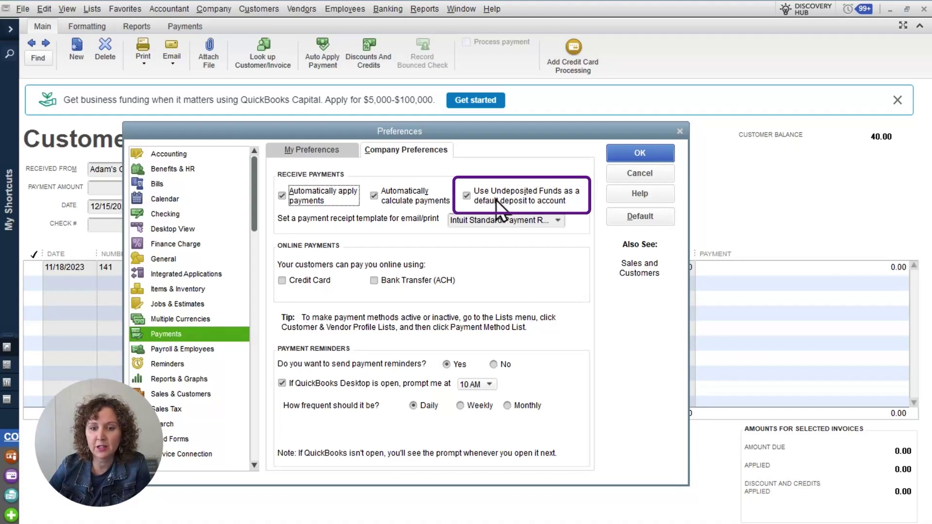
click(467, 196)
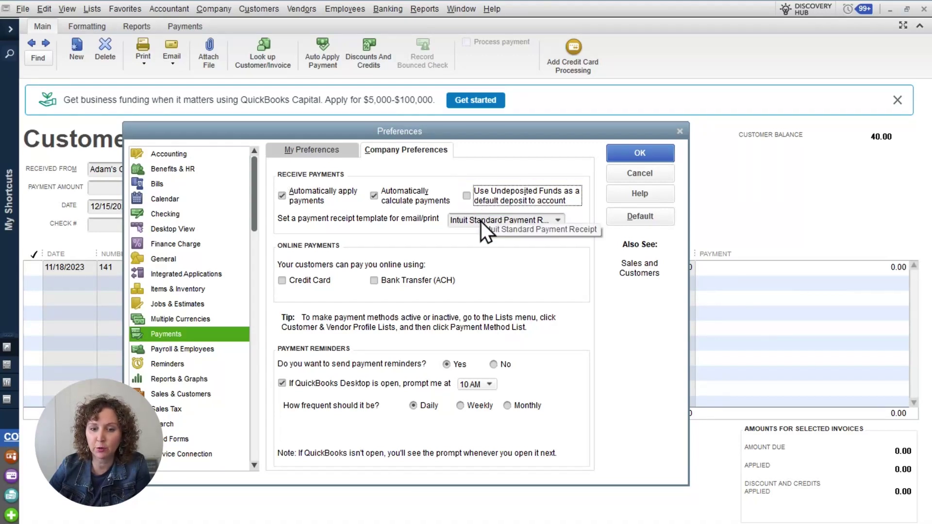
- Save the preference change and decline recording the unfinished payment
click(631, 155)
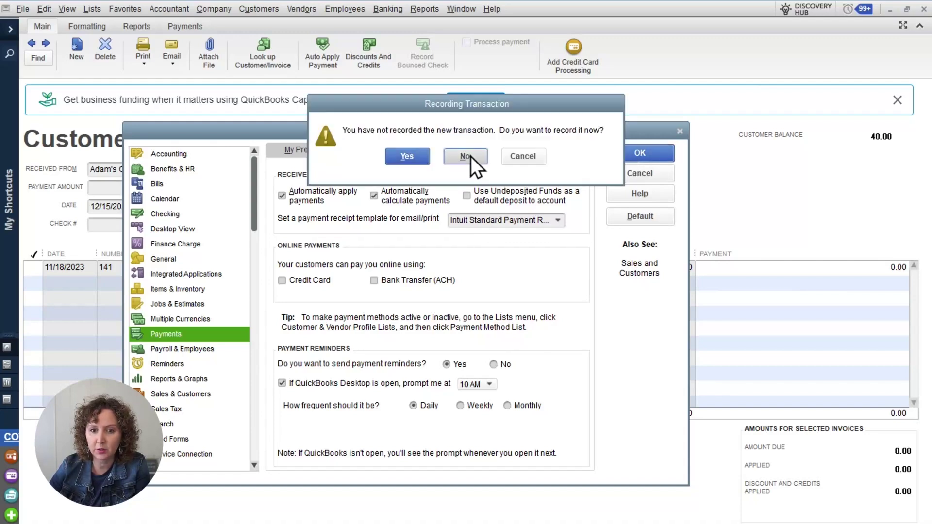
click(470, 156)
click(745, 29)
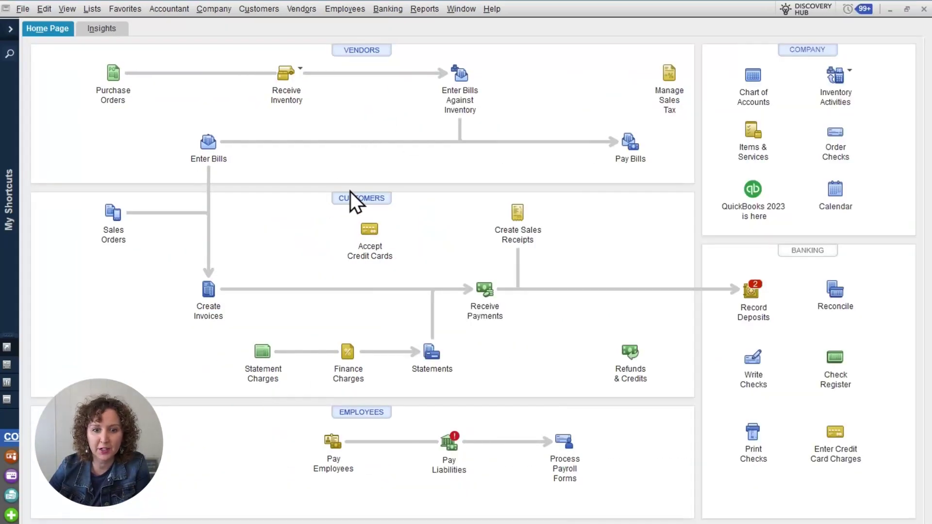
- Open a new customer payment and view its Deposit To choices, currently Undeposited Funds
click(478, 296)
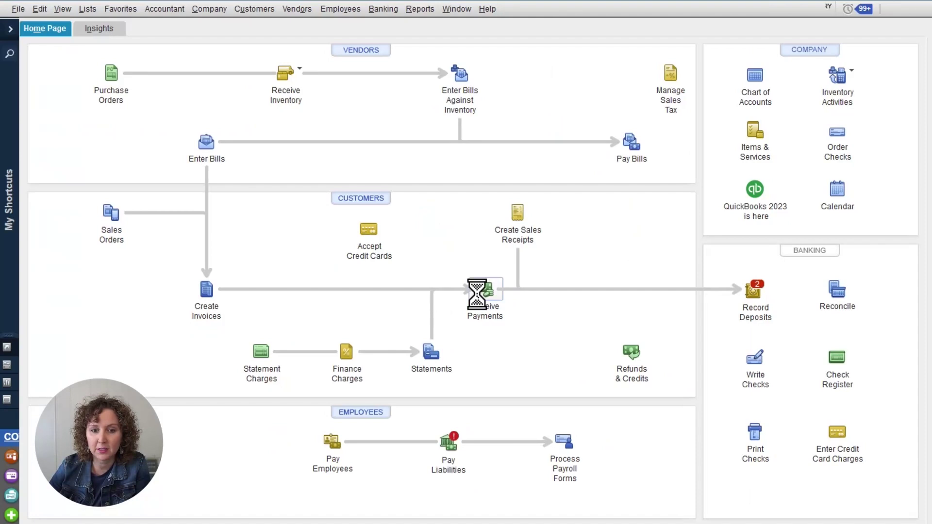
click(302, 220)
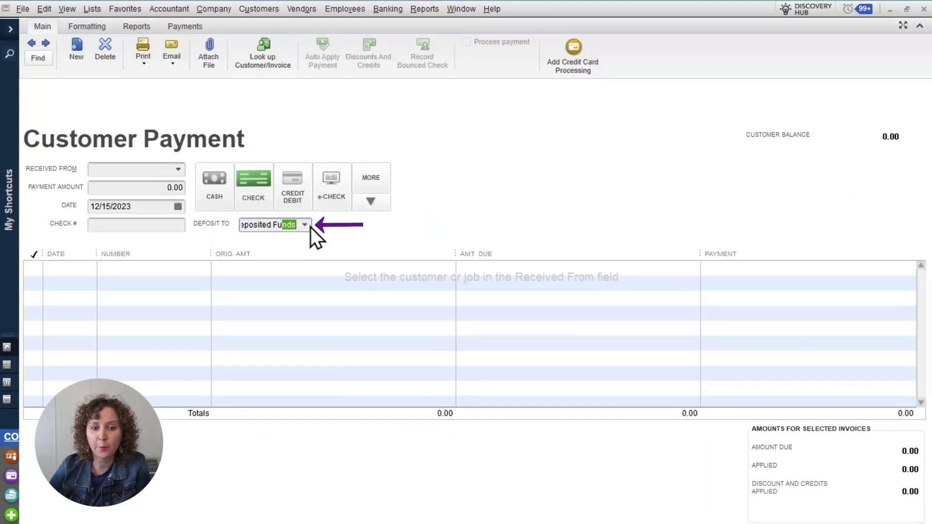
click(306, 225)
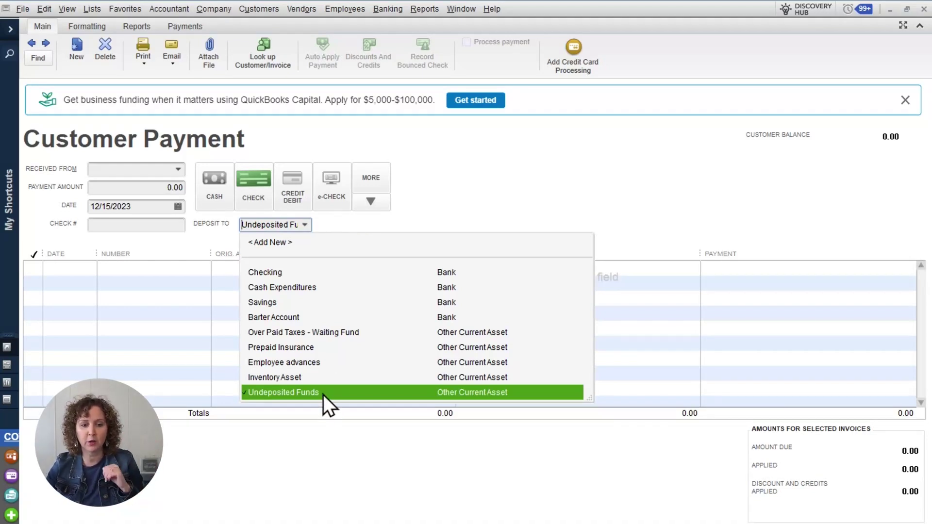
- Re-enable Undeposited Funds as the default deposit account, accepting that all windows close
click(49, 13)
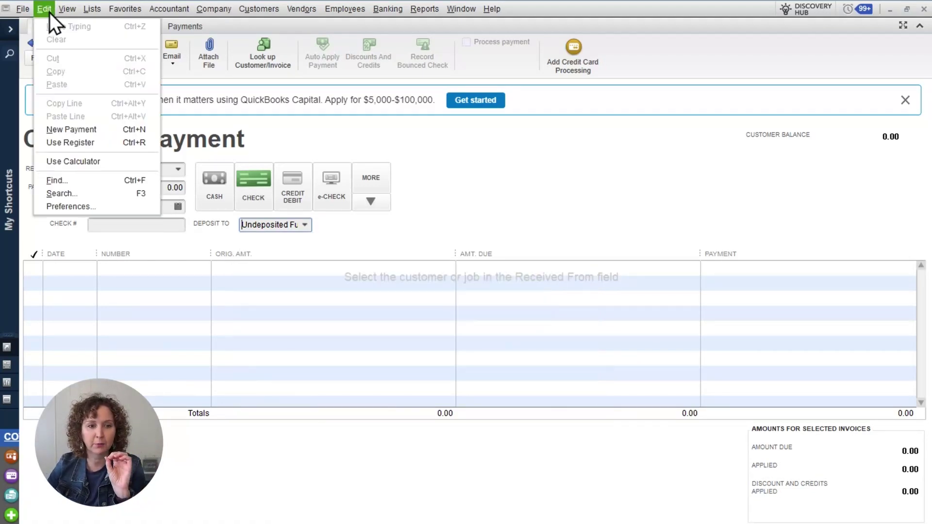
click(80, 207)
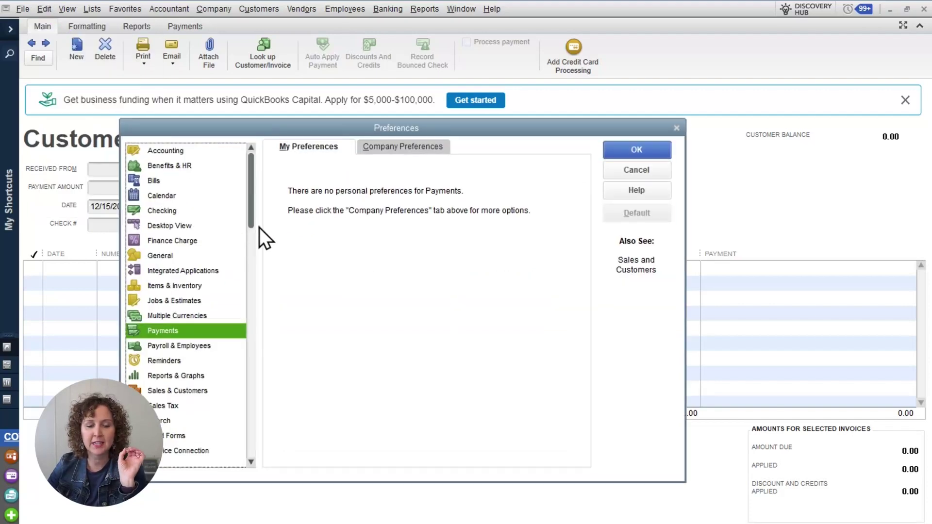
click(400, 141)
click(503, 192)
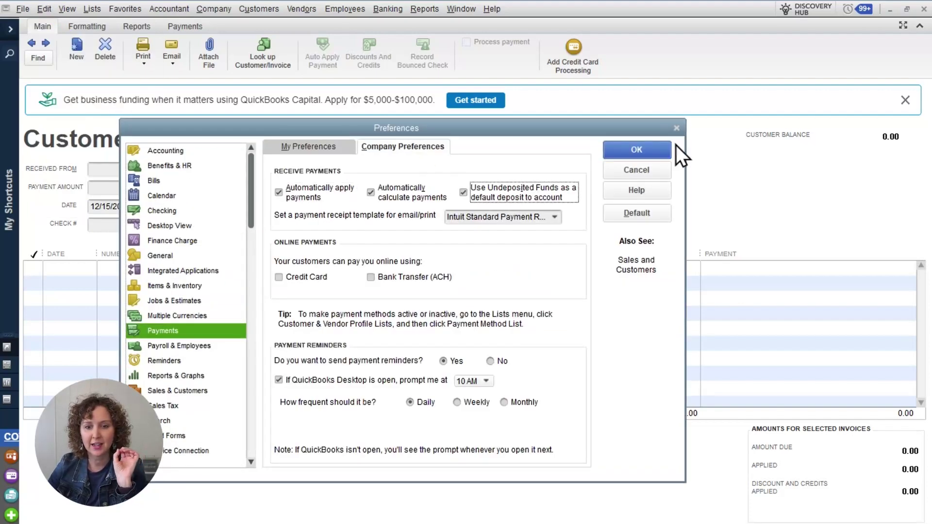
click(667, 149)
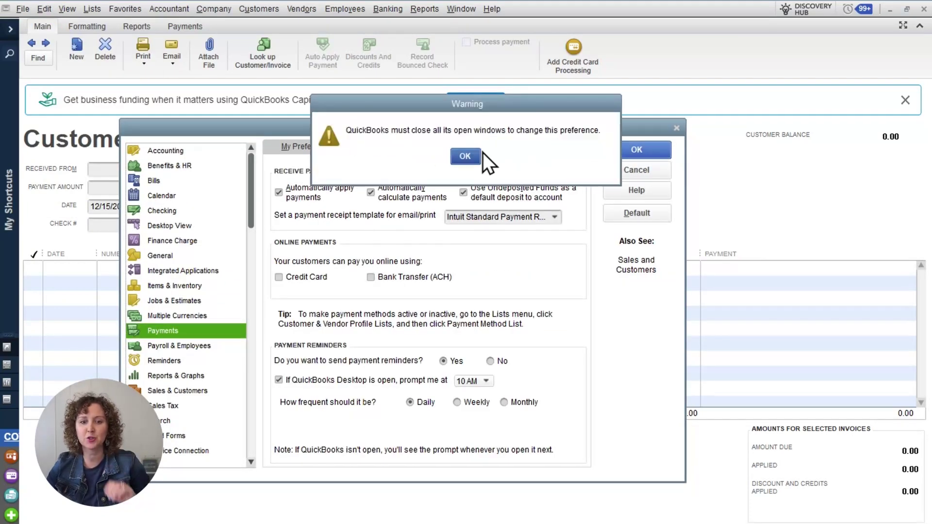
click(469, 152)
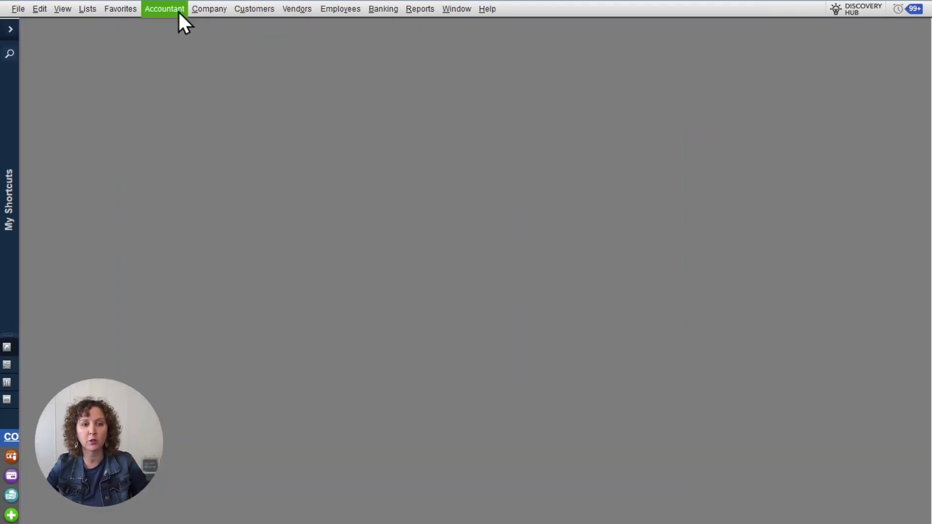
- Reopen the Home Page and maximize it
click(208, 9)
click(209, 24)
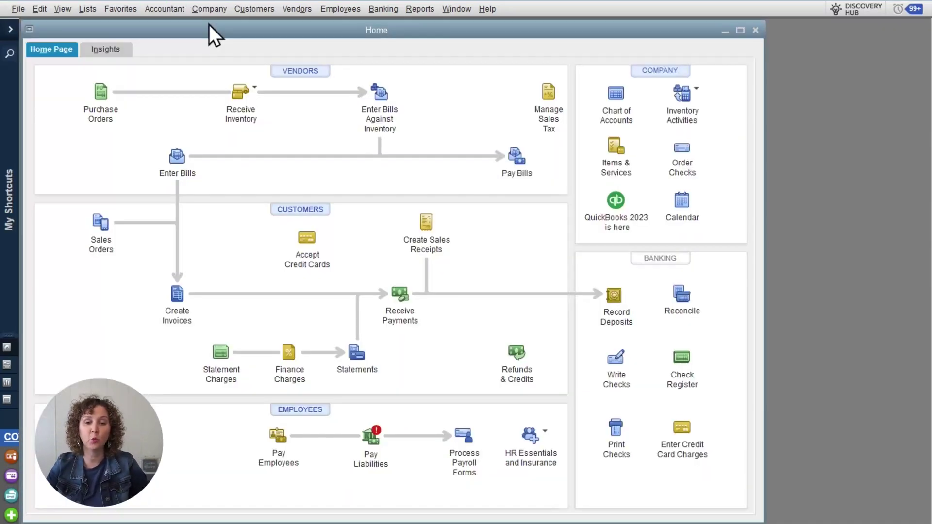
click(740, 30)
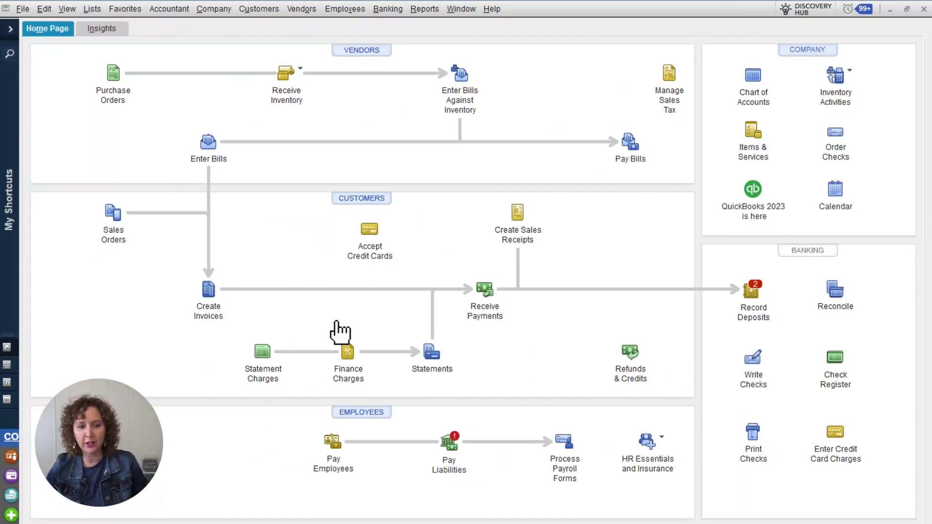
click(484, 315)
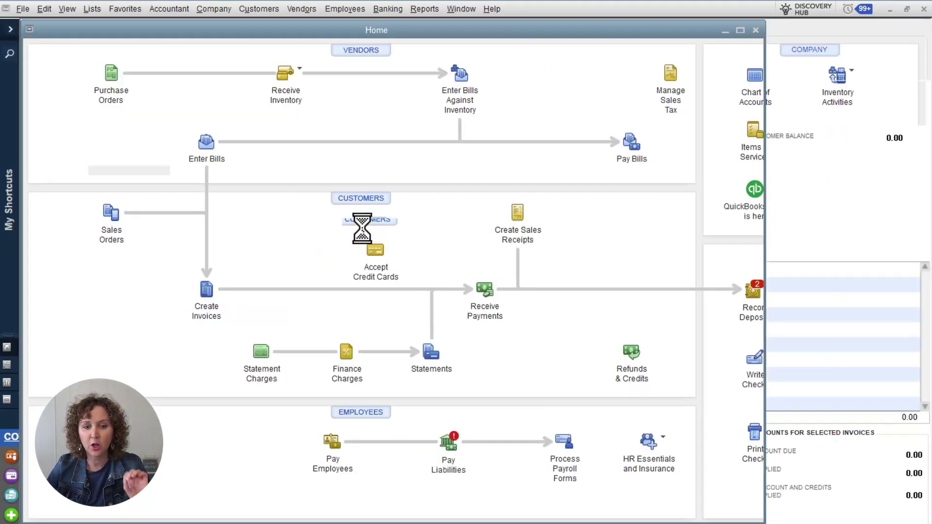
key(Escape)
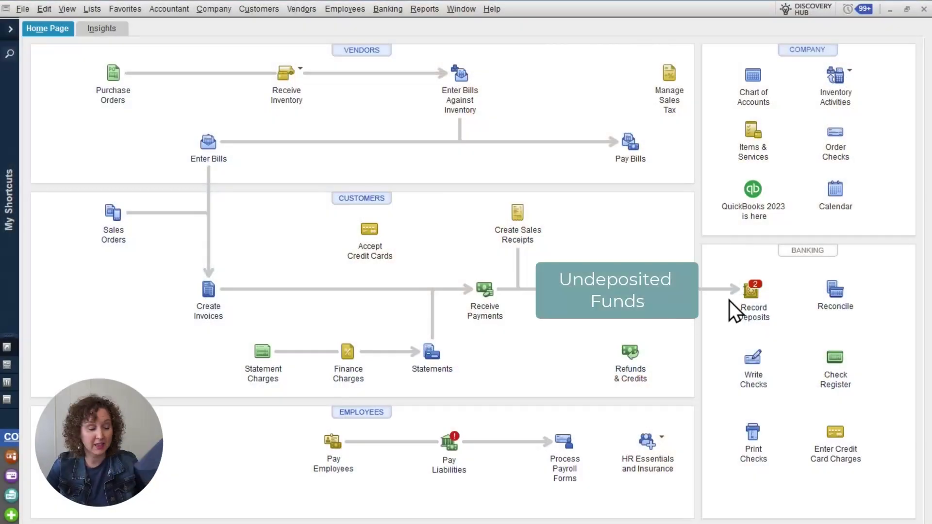
- Deposit both held payments, Adam's Candy Shop 40.00 and Julie's Doll House 70.00
click(760, 298)
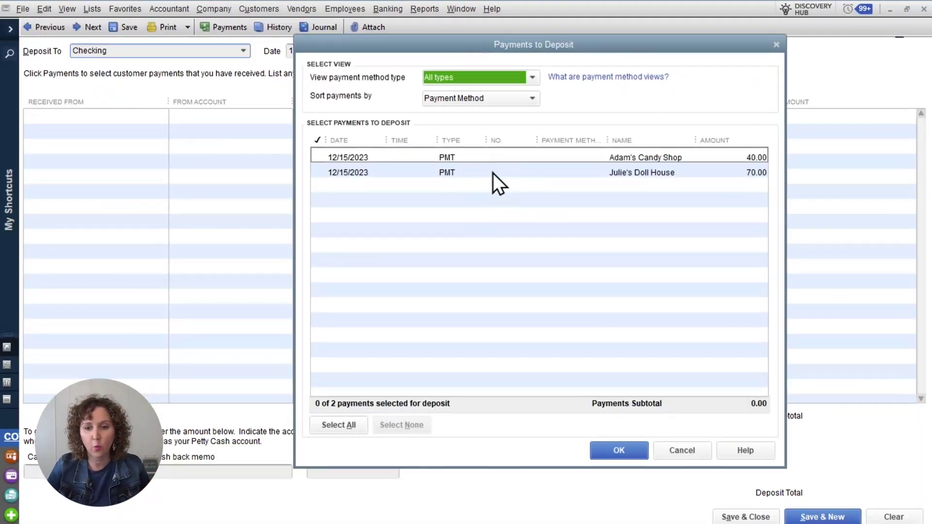
click(461, 165)
click(461, 173)
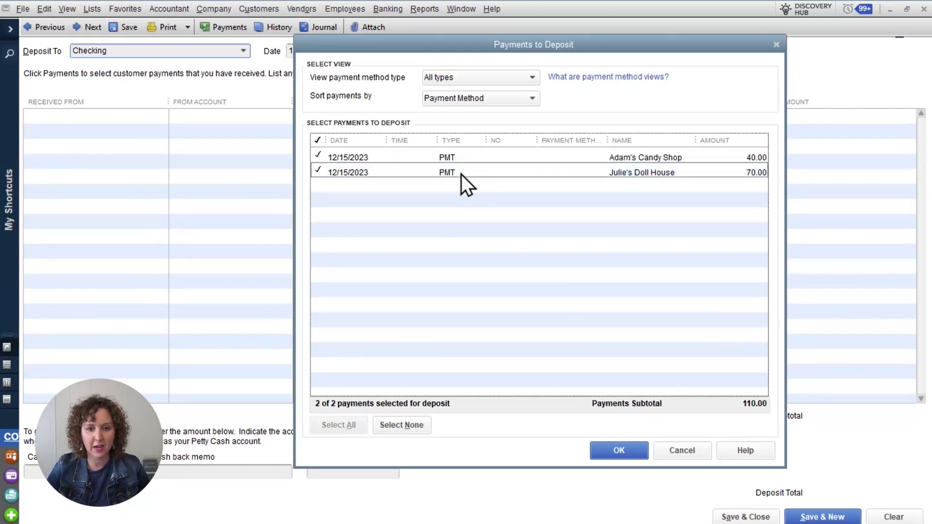
click(608, 447)
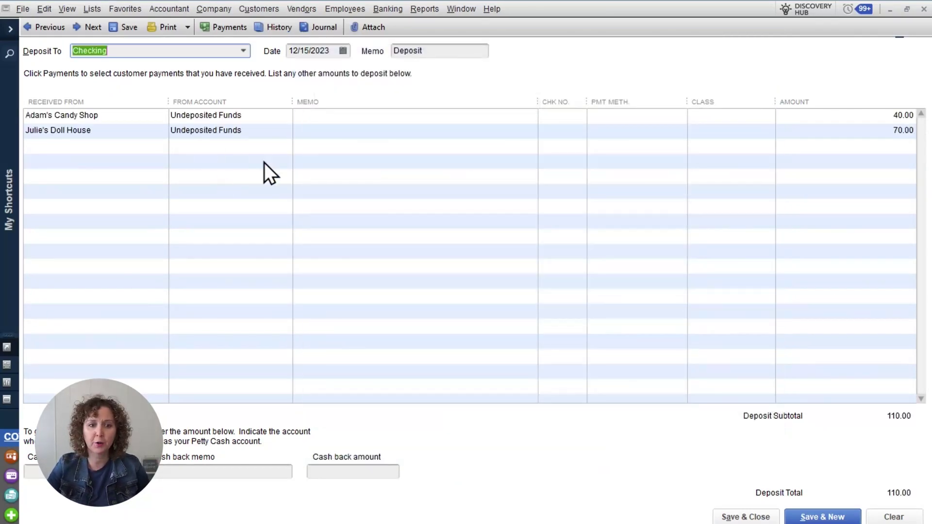
- Try depositing only Adam's payment, then put both payments back on the deposit
click(220, 28)
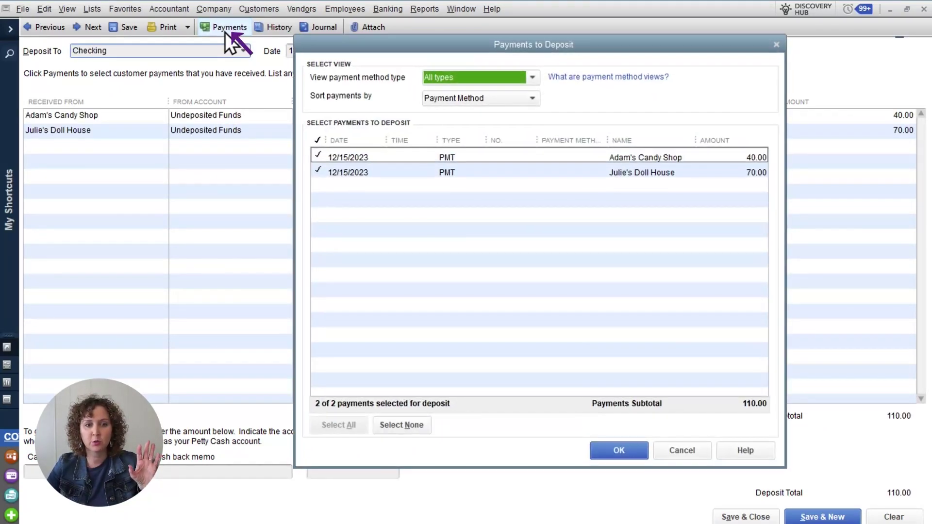
click(359, 172)
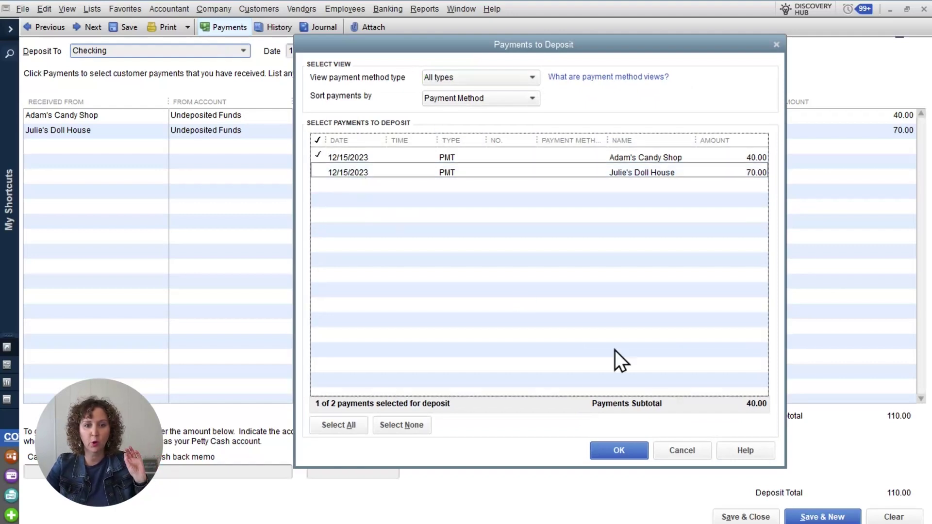
click(635, 449)
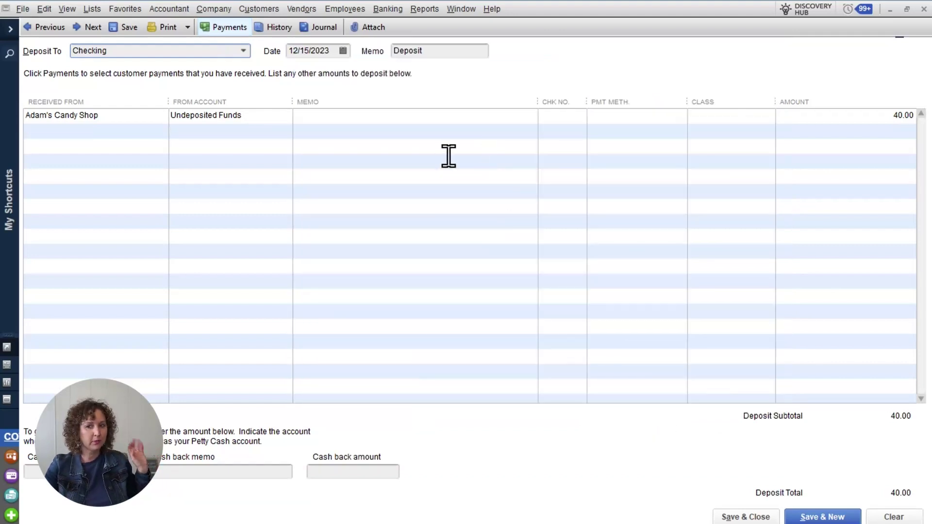
click(223, 32)
click(627, 450)
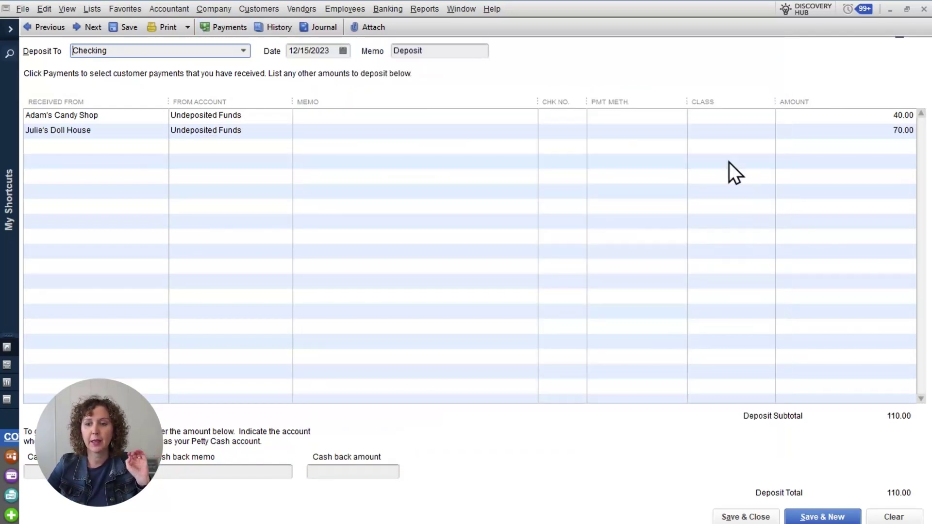
- Keep Checking as the deposit account for the 110.00 deposit
click(243, 51)
click(244, 52)
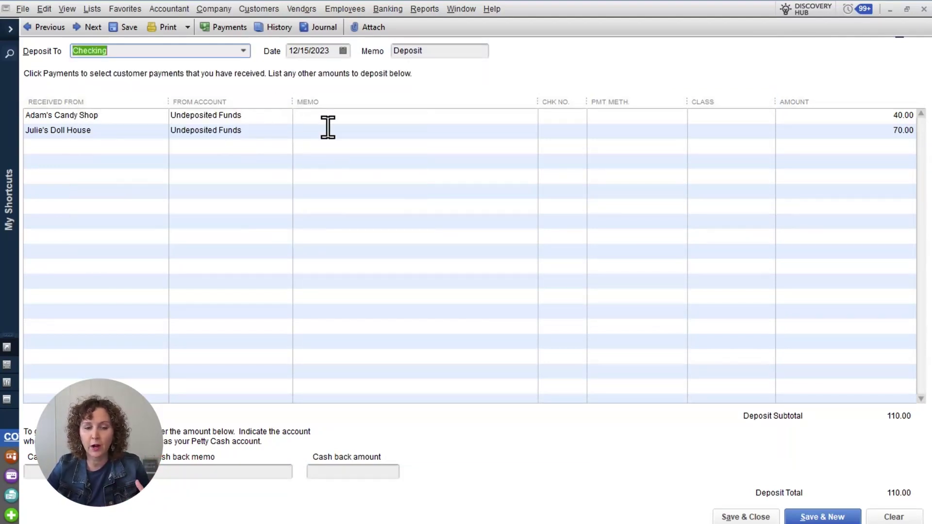
click(260, 148)
click(290, 151)
click(289, 151)
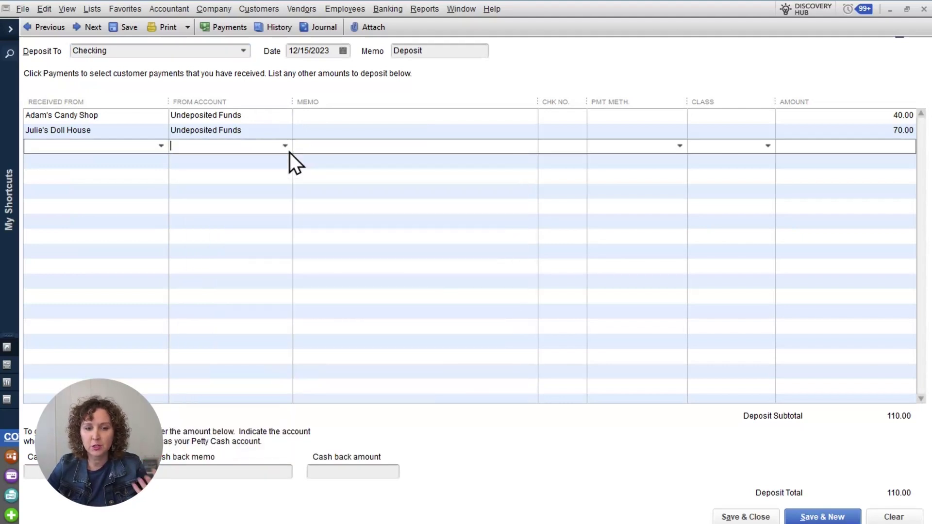
click(241, 28)
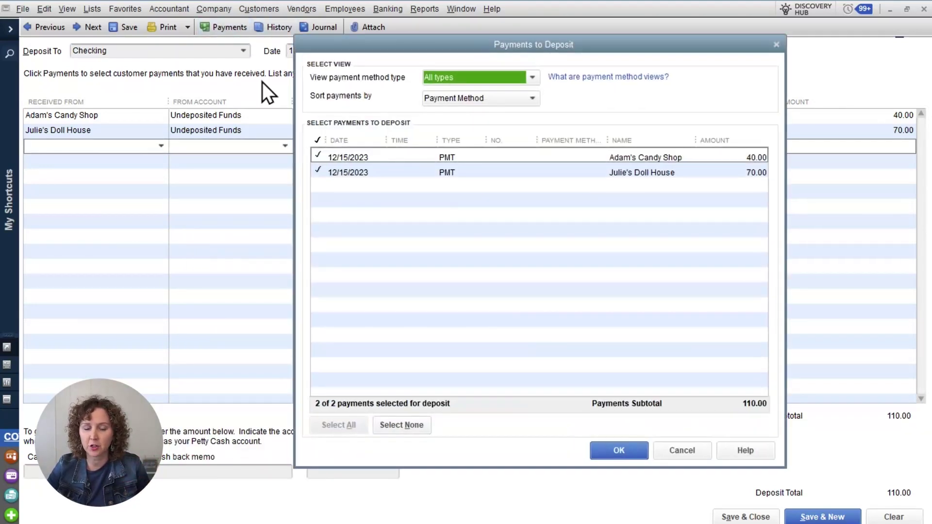
- Limit the deposit to Adam's Candy Shop 40.00 payment only
click(683, 450)
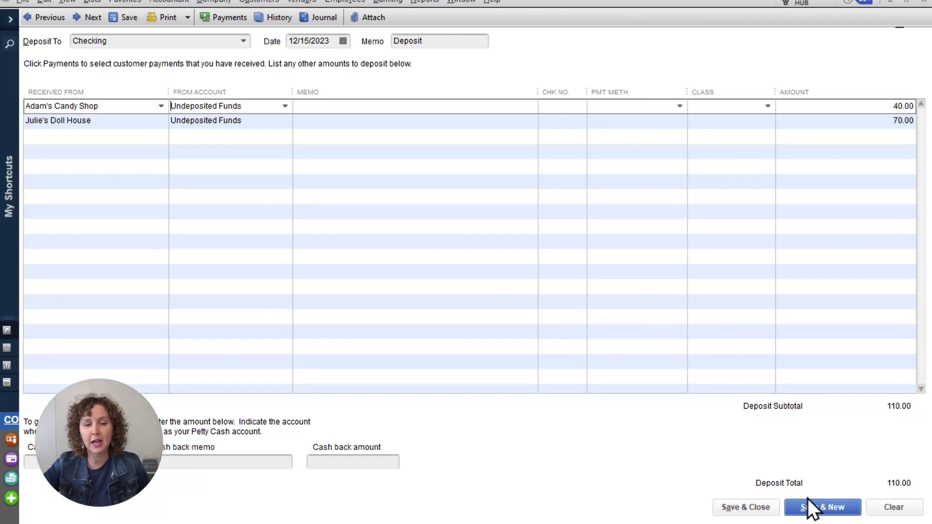
click(227, 16)
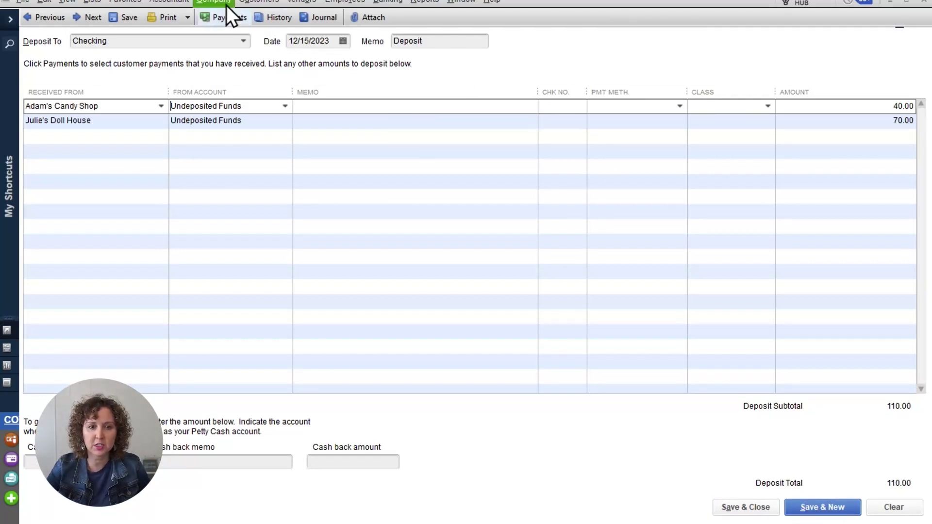
click(318, 171)
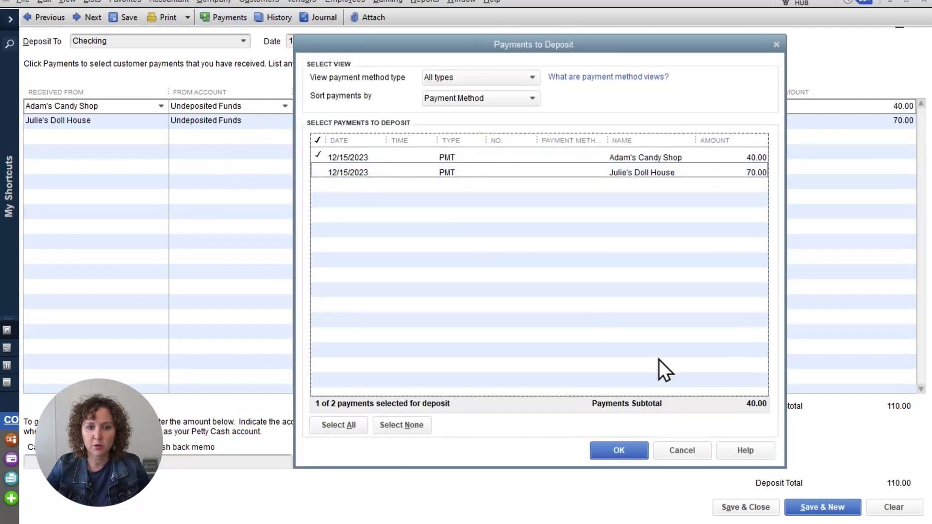
click(619, 451)
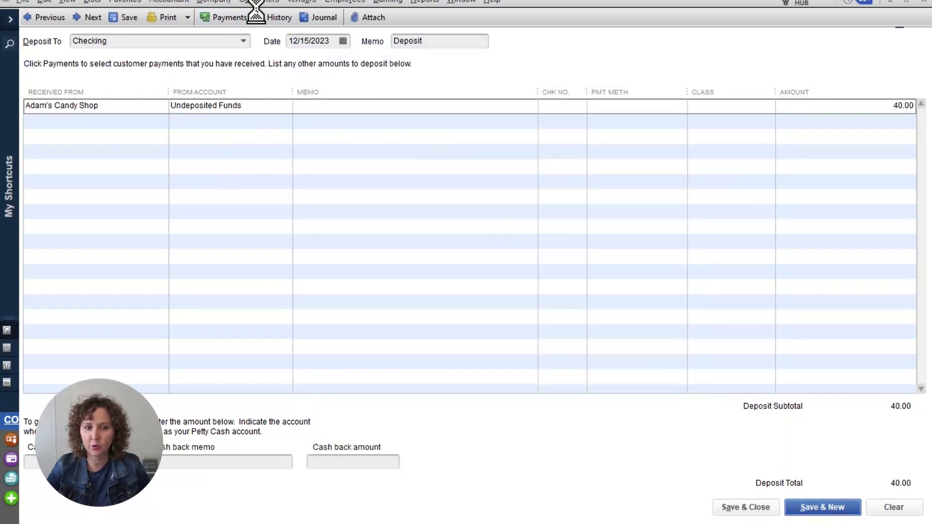
- Deposit Julie's Doll House 70.00 on its own and save and close it
click(235, 15)
click(611, 155)
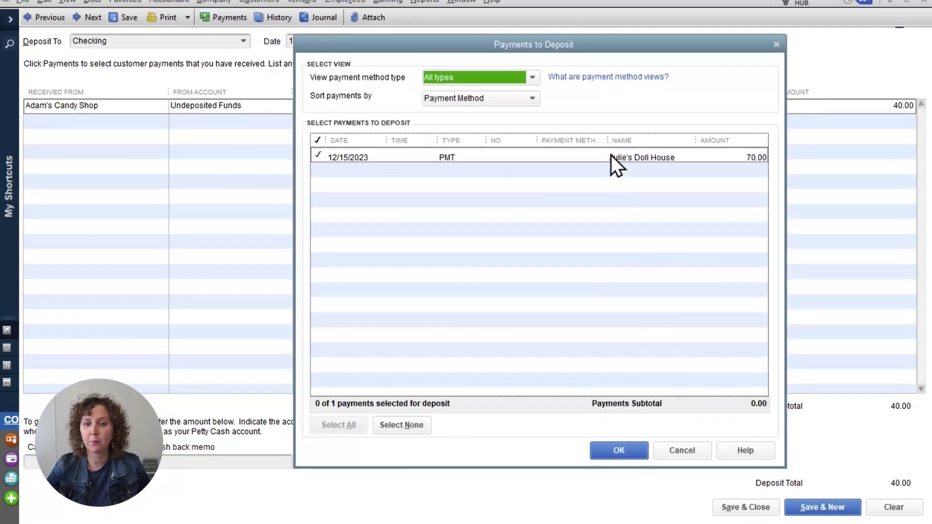
click(618, 450)
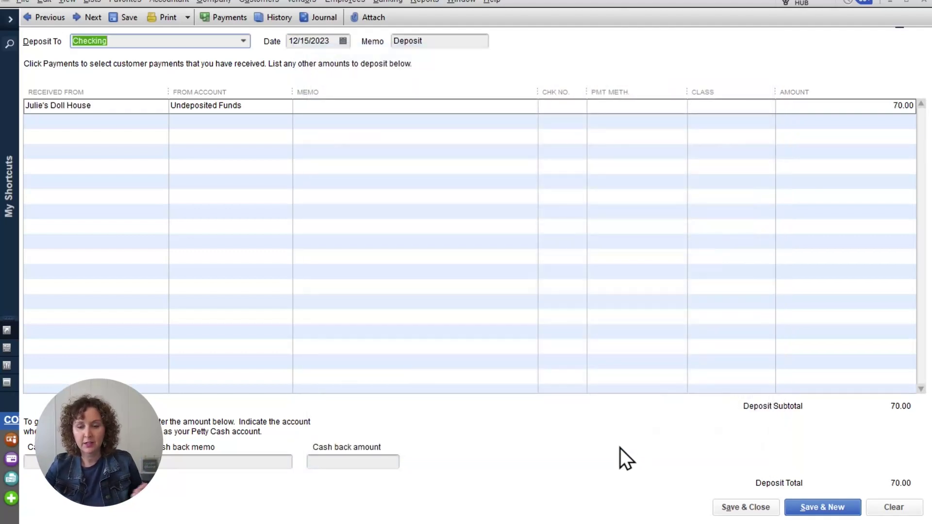
click(775, 509)
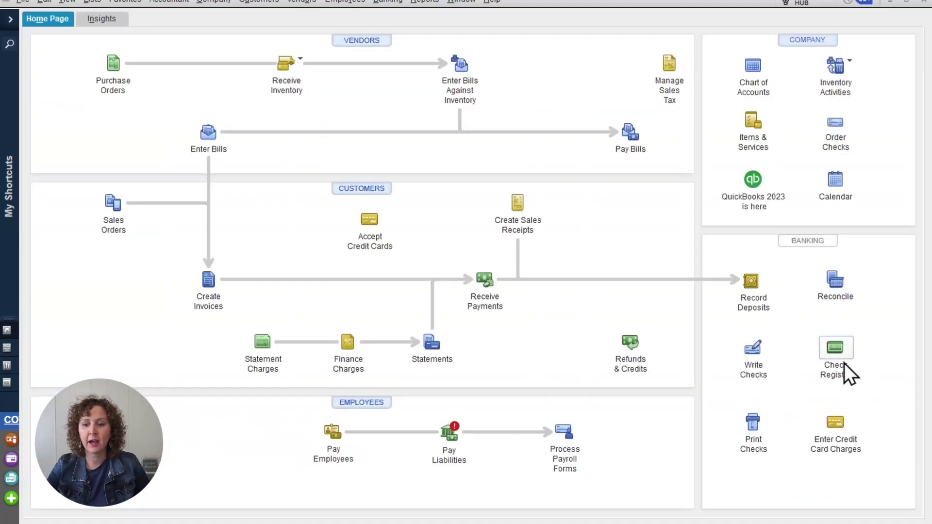
- Review the Checking register, then start a new blank deposit into Checking dated 12/15/2023
click(844, 364)
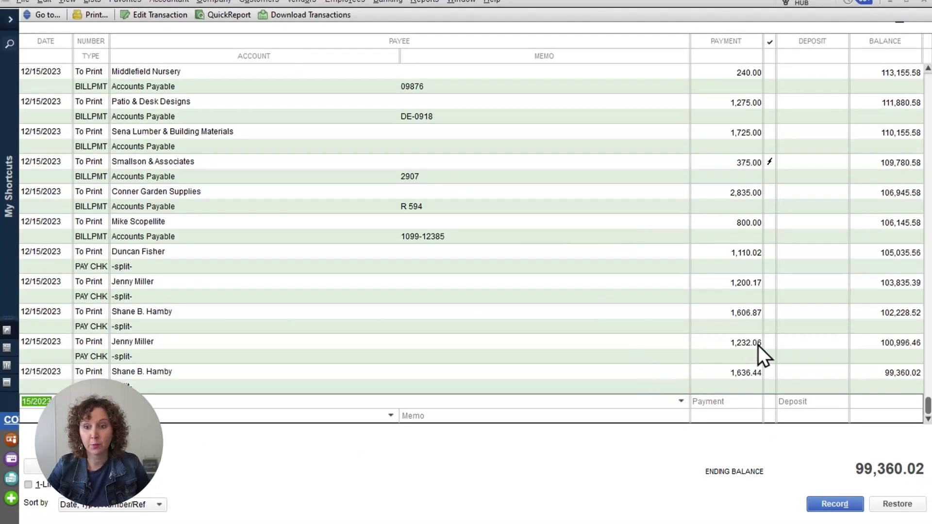
click(924, 4)
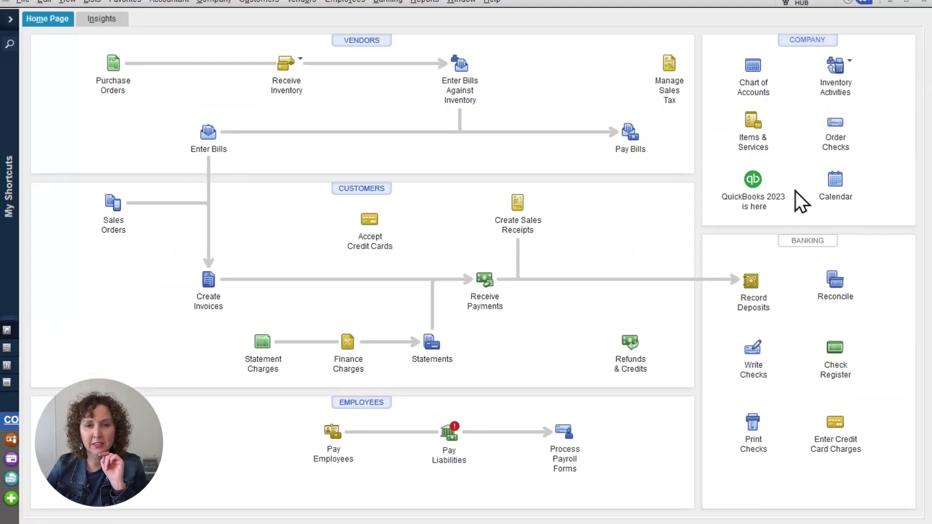
click(758, 295)
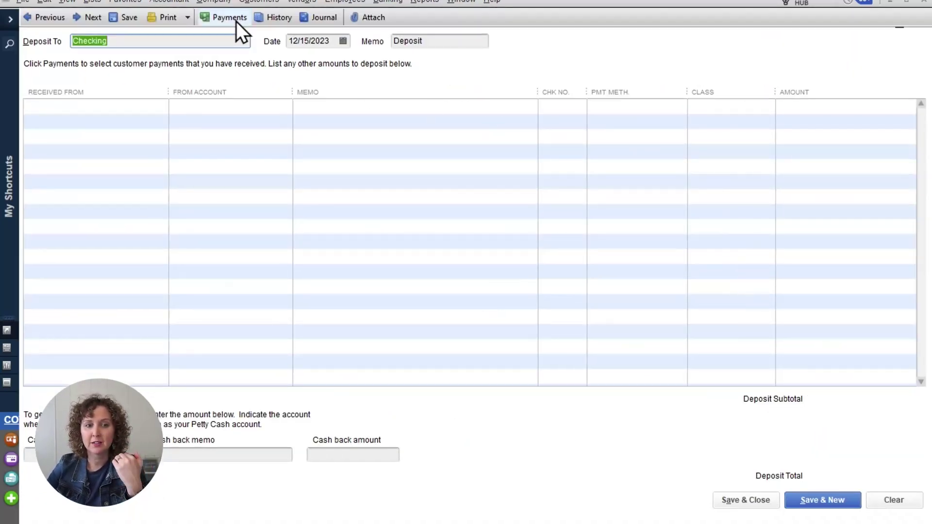
- Confirm no payments remain to deposit, then close the empty deposit form
click(237, 19)
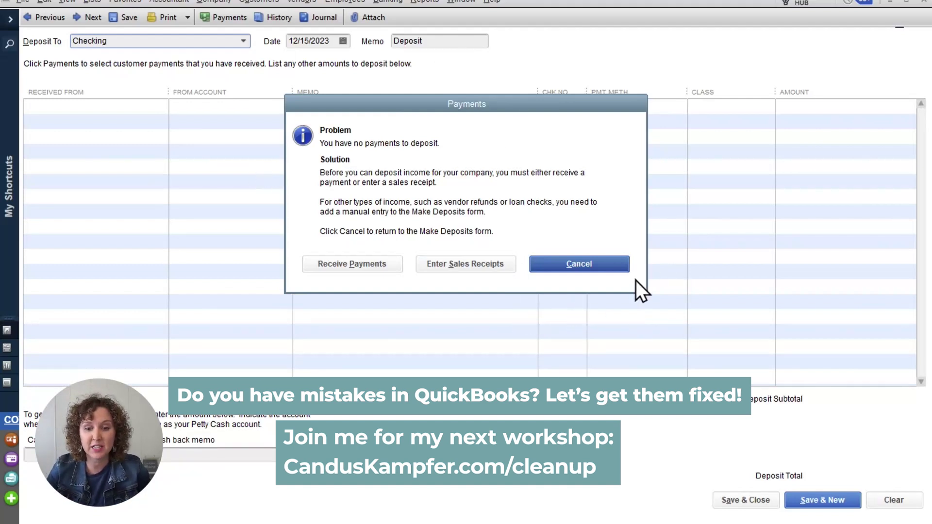
click(624, 266)
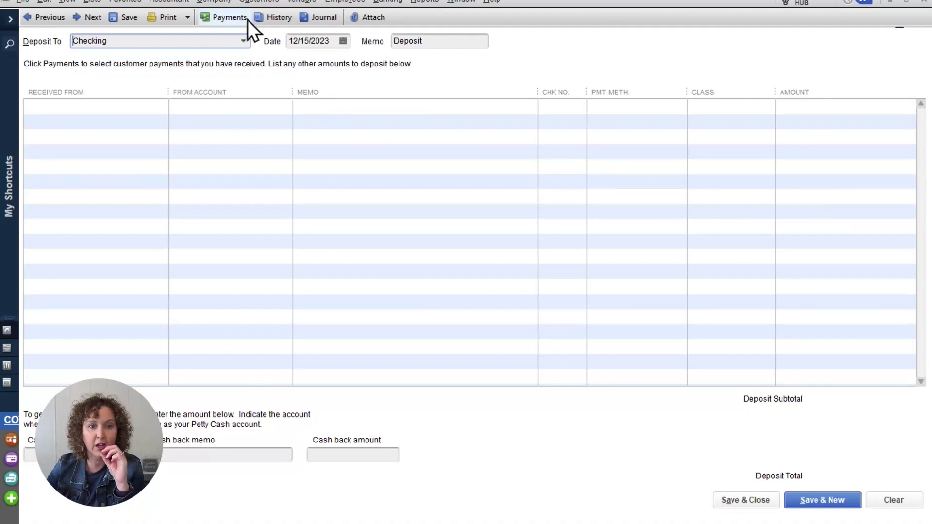
click(924, 24)
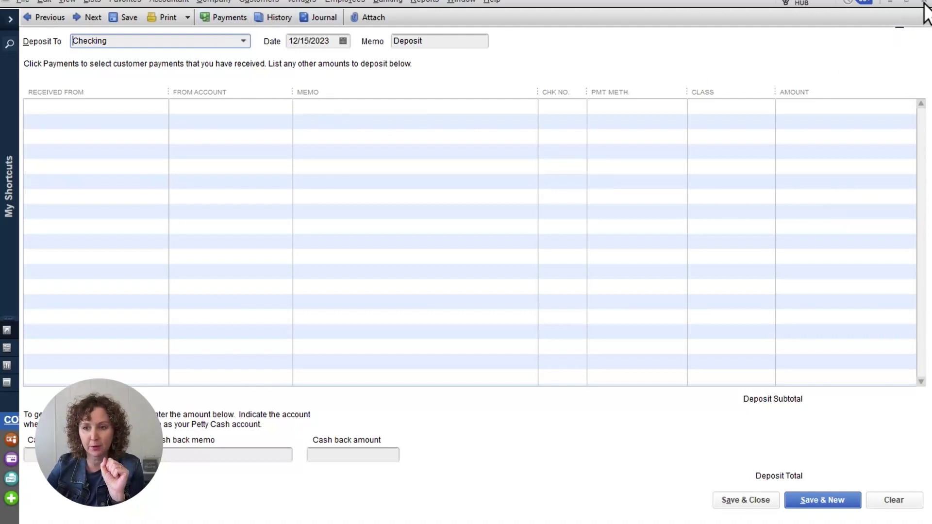